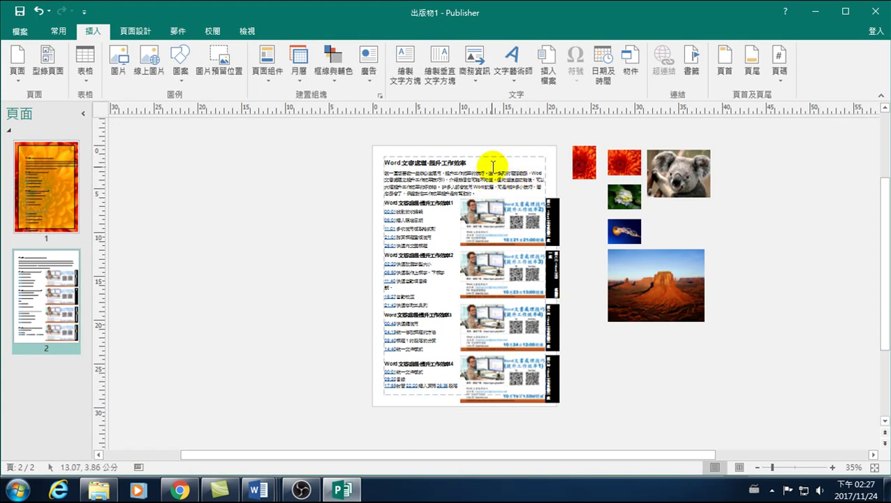
- Select the Word text box on page 2, add a picture placeholder, then discard it
left_click(501, 169)
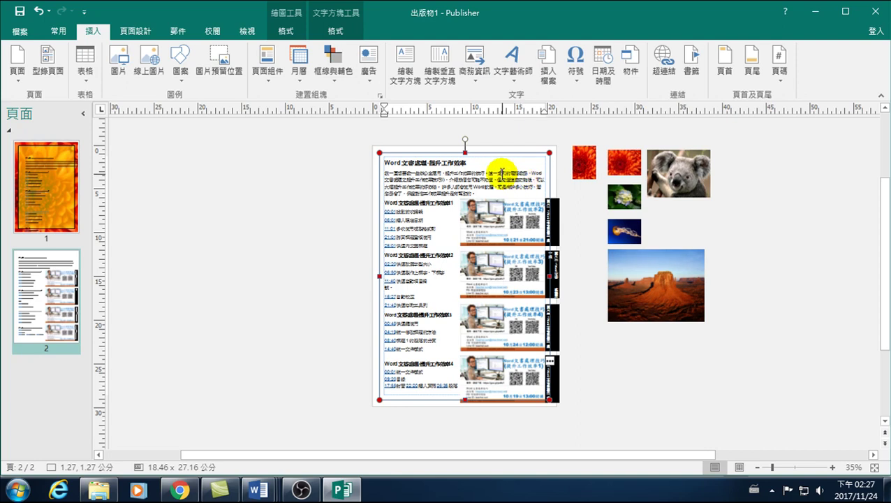
left_click(93, 30)
left_click(215, 58)
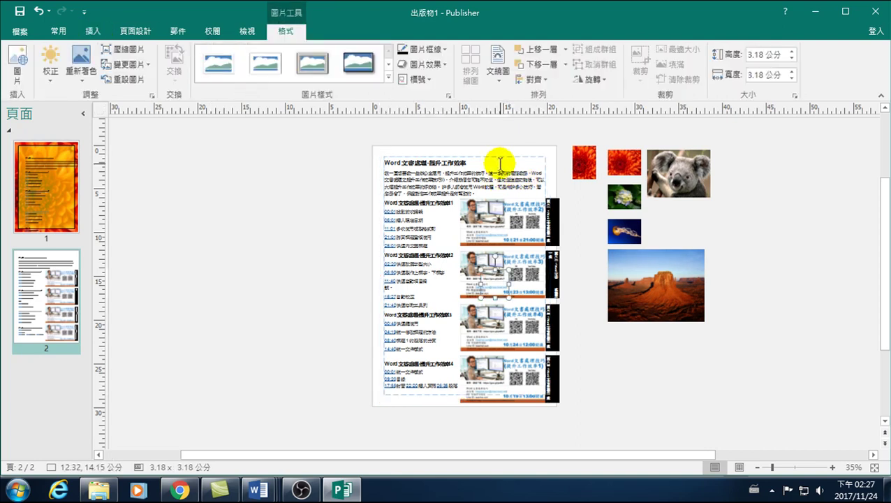
key("Escape")
- Add a blank page 3 with a 7.28 cm square picture placeholder on it
left_click(17, 57)
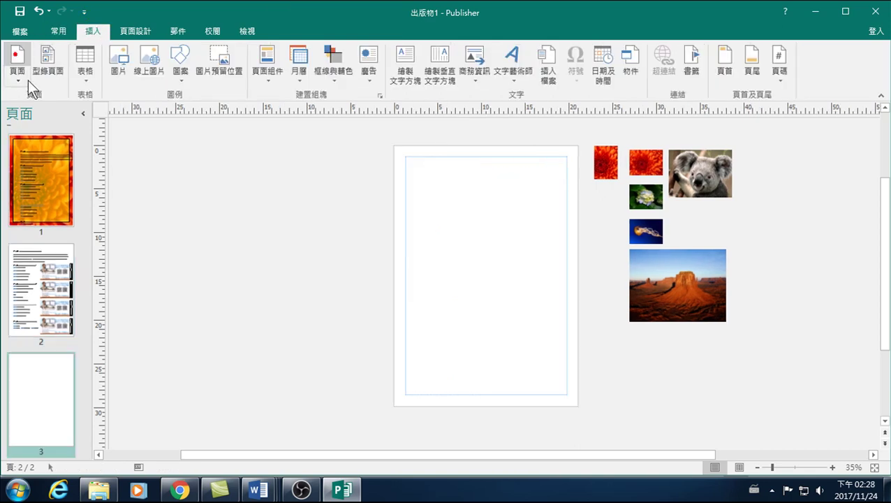
left_click(219, 59)
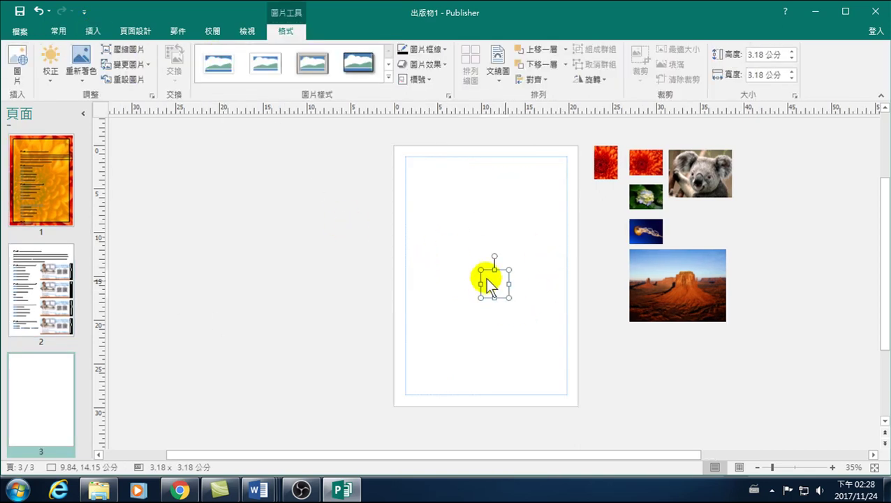
left_click_drag(510, 298, 545, 333)
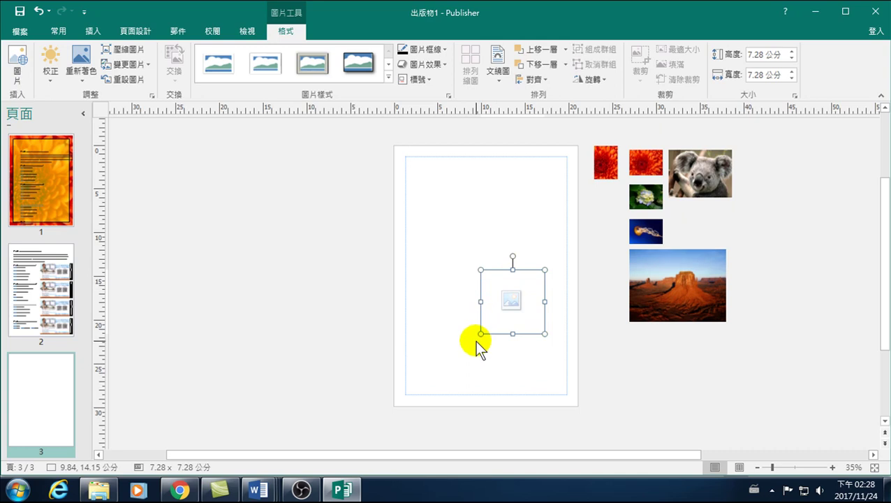
- Choose to fill the placeholder with a picture from a file on the computer
left_click(511, 298)
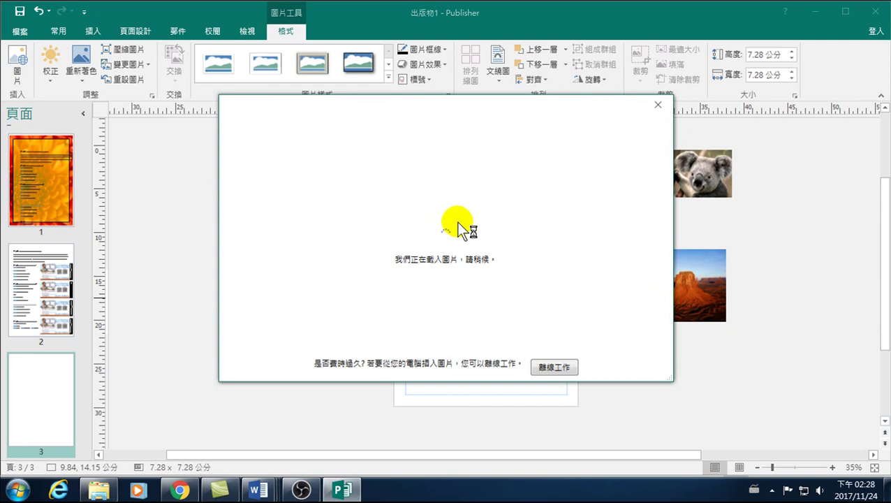
left_click(519, 210)
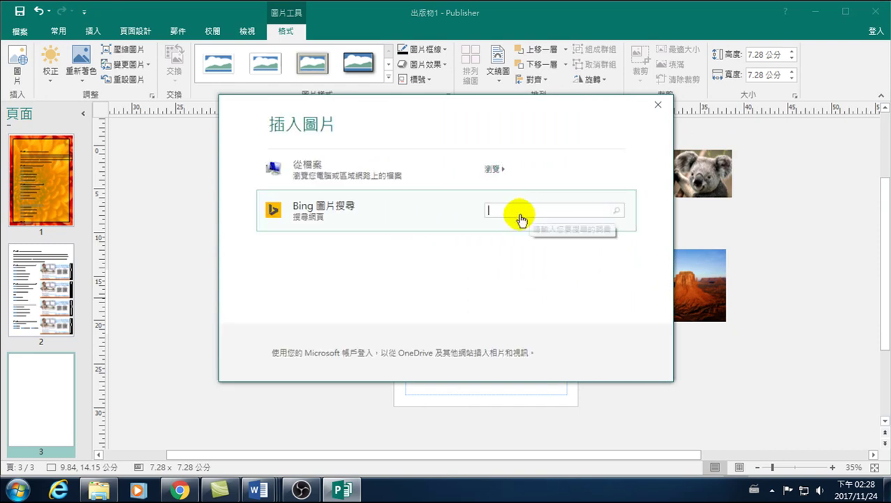
left_click(318, 170)
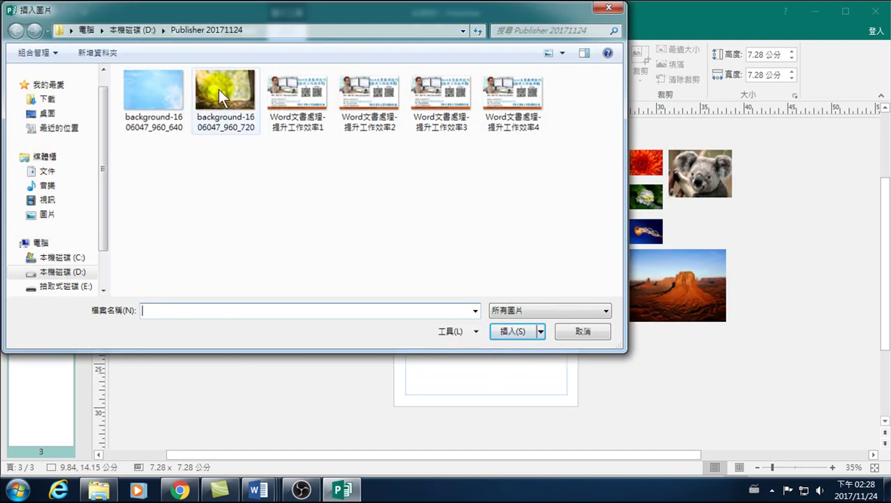
- Insert background-1606047_960_640 into the placeholder and move it up near the top of page 3
left_click(154, 88)
left_click(504, 331)
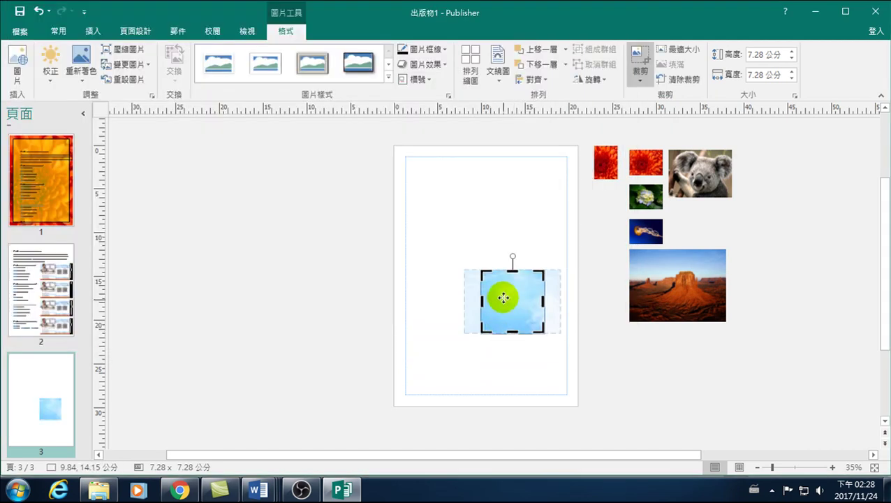
left_click(615, 353)
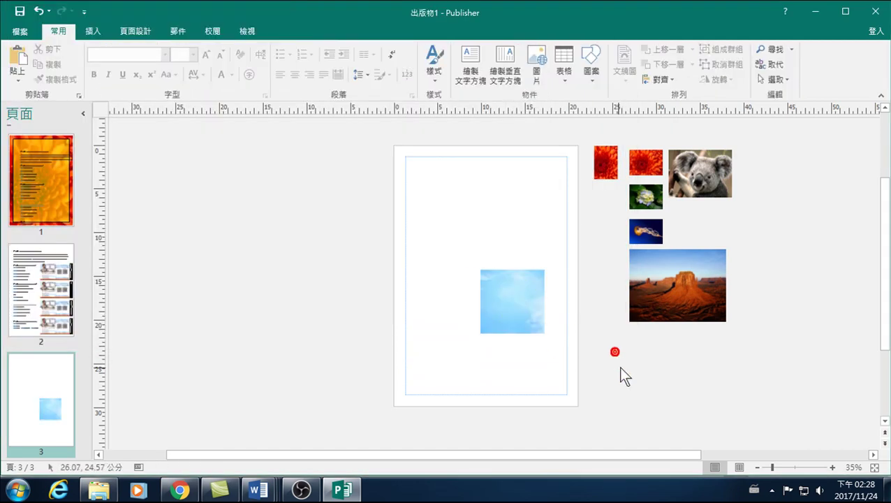
left_click(505, 300)
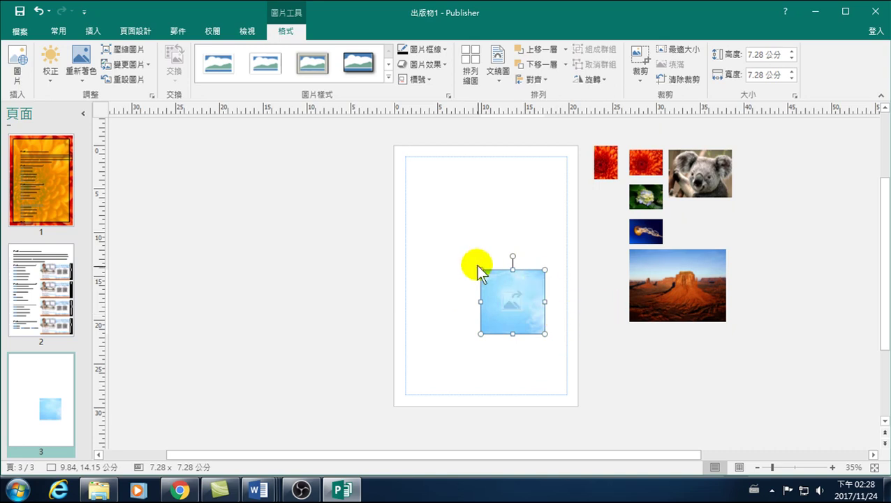
mouse_move(512, 301)
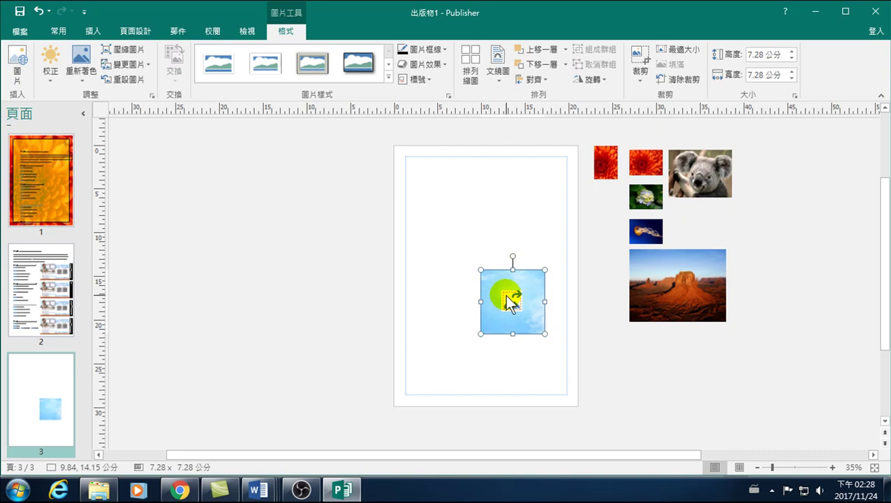
mouse_move(528, 284)
left_mouse_down()
mouse_move(522, 197)
mouse_move(531, 181)
left_mouse_up()
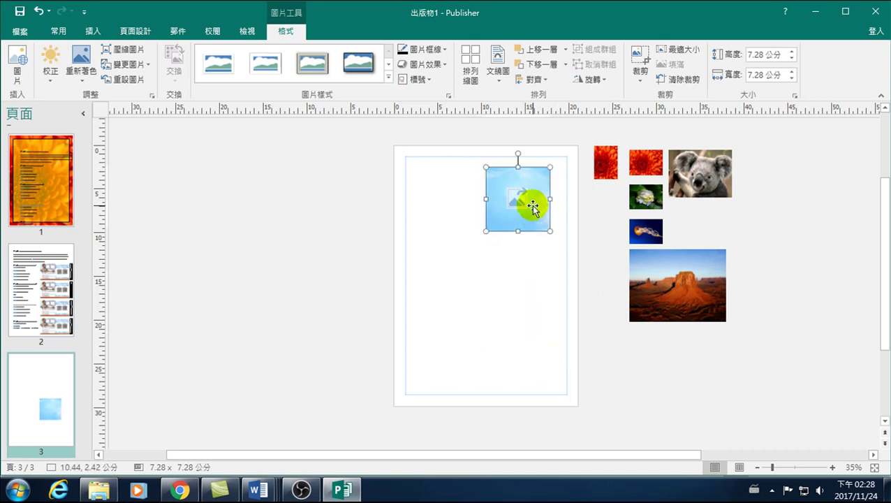
- Swap the koala picture into the blue sky picture's spot at the top of page 3
left_click(699, 173, "shift")
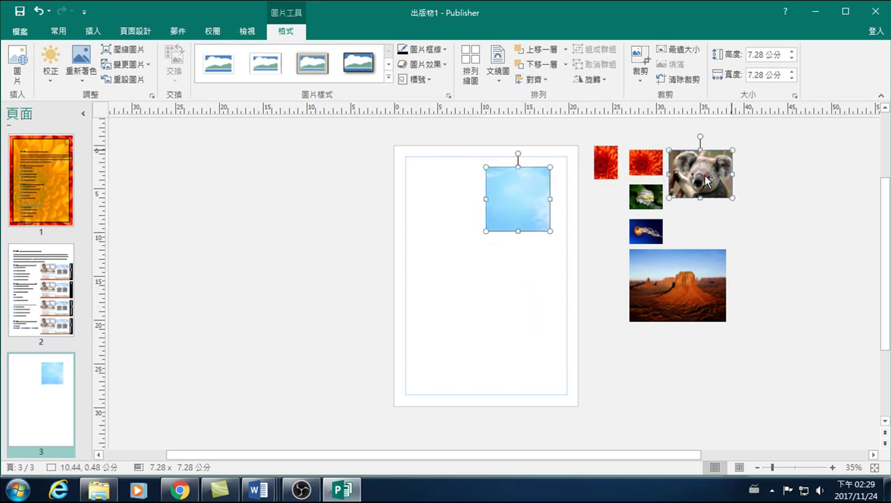
left_click_drag(517, 208, 515, 202)
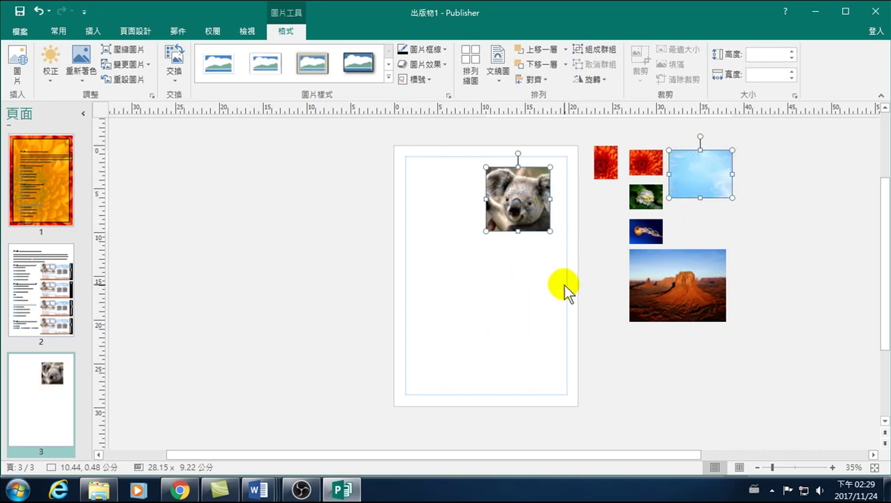
mouse_move(174, 65)
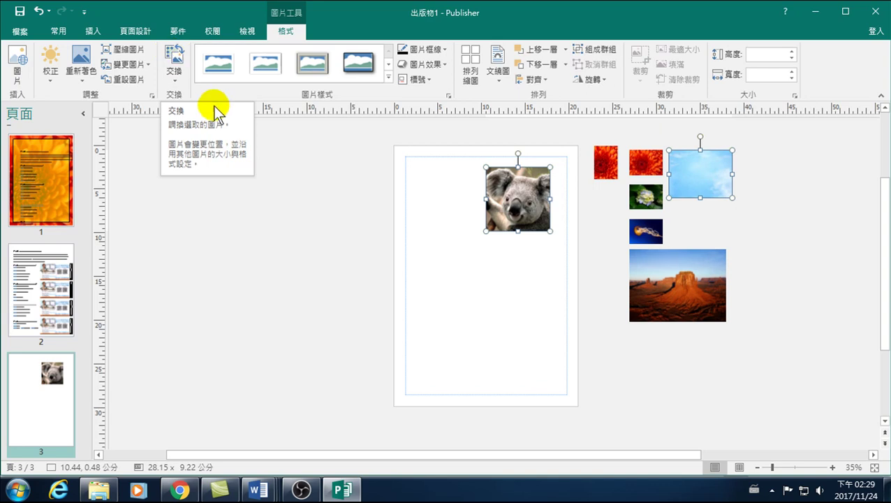
left_click(343, 202)
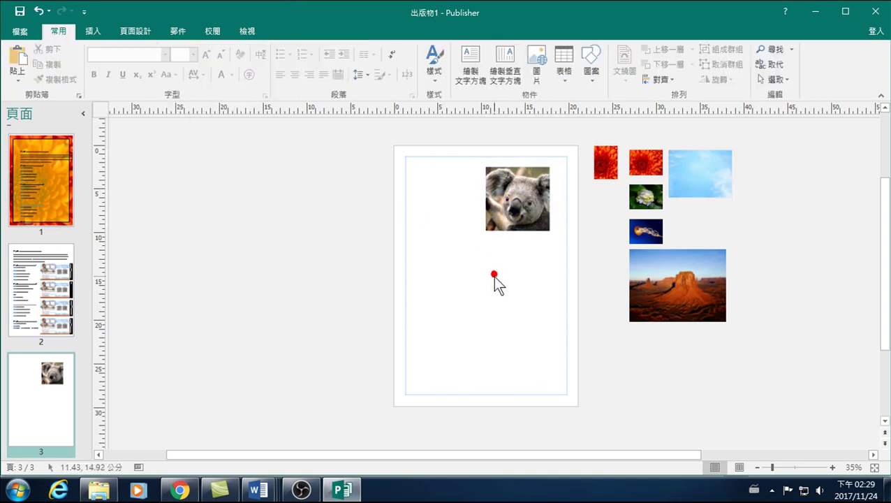
left_click(91, 30)
- Place a second picture placeholder on page 3 sized 7.06 × 3.47 cm
left_click(219, 61)
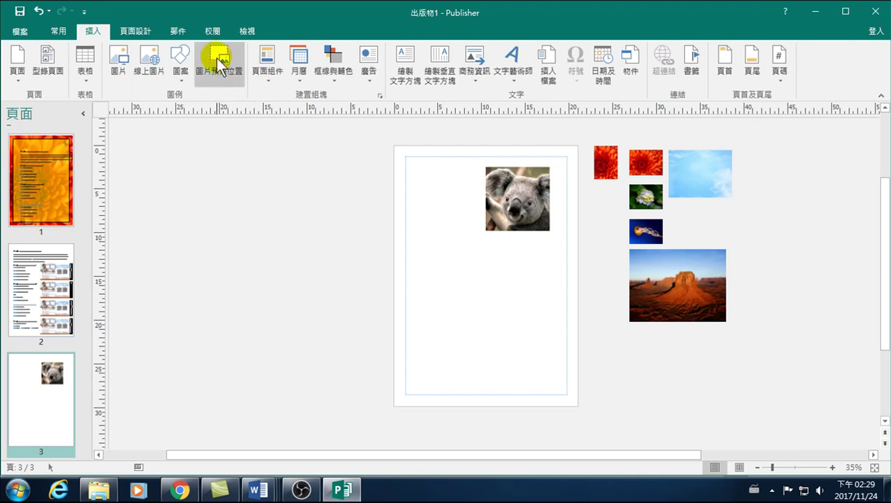
left_click(492, 264)
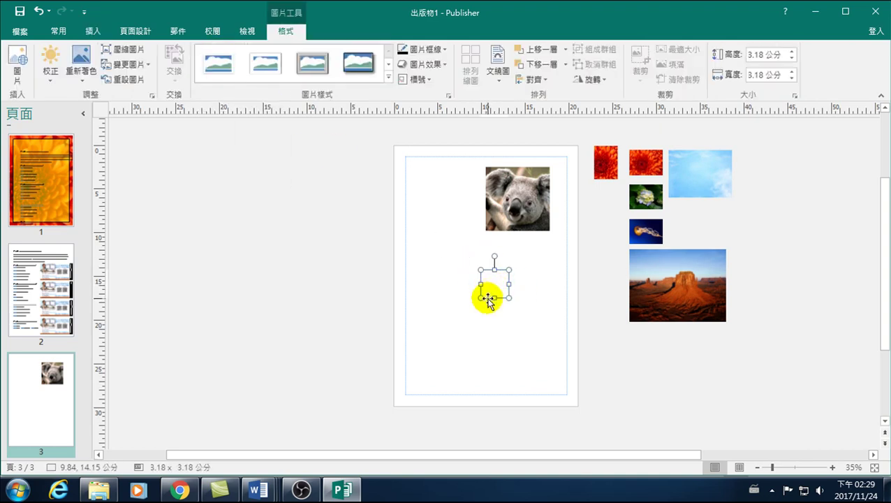
left_click_drag(518, 300, 542, 279)
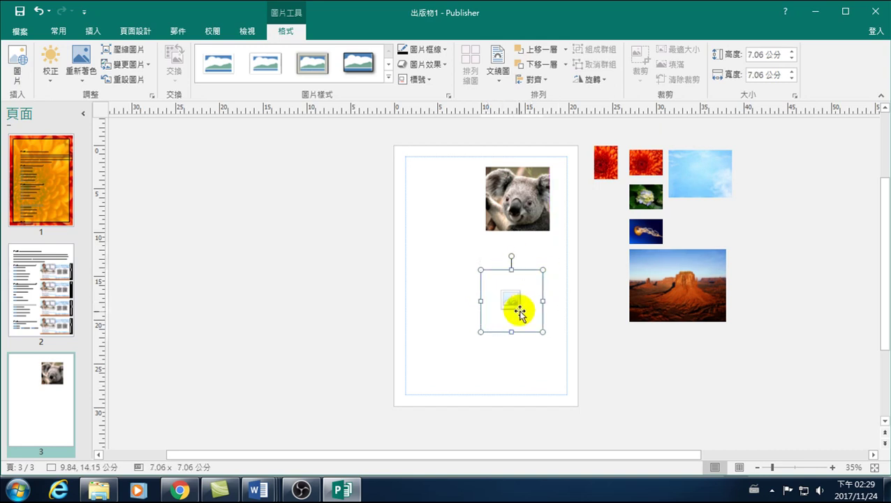
left_click_drag(512, 333, 511, 302)
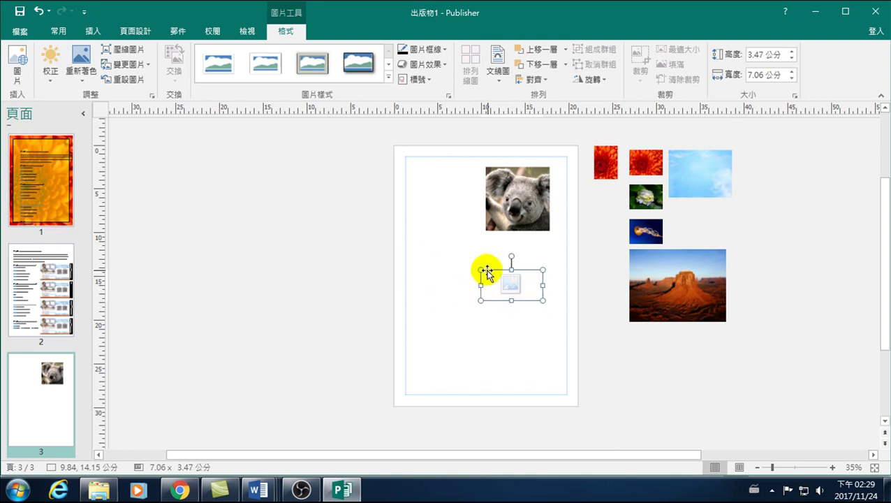
- Cut the new placeholder from page 3 and go to page 2
right_click(487, 271)
left_click(515, 67)
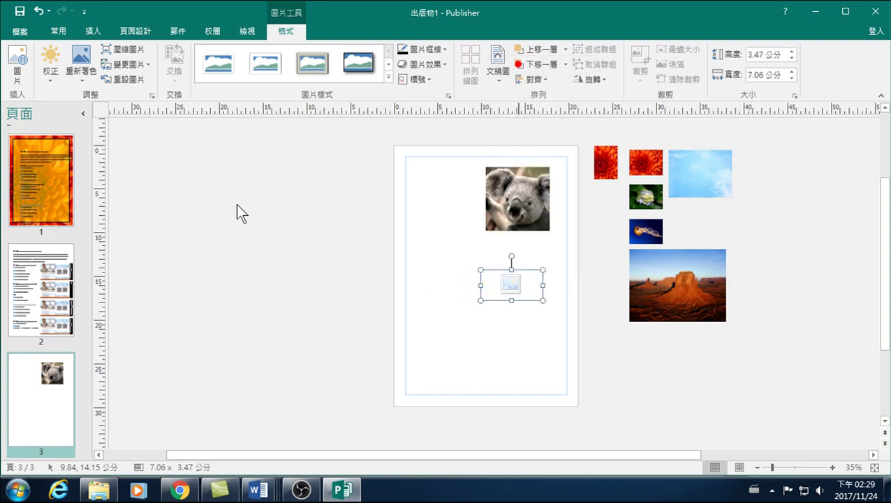
left_click(34, 281)
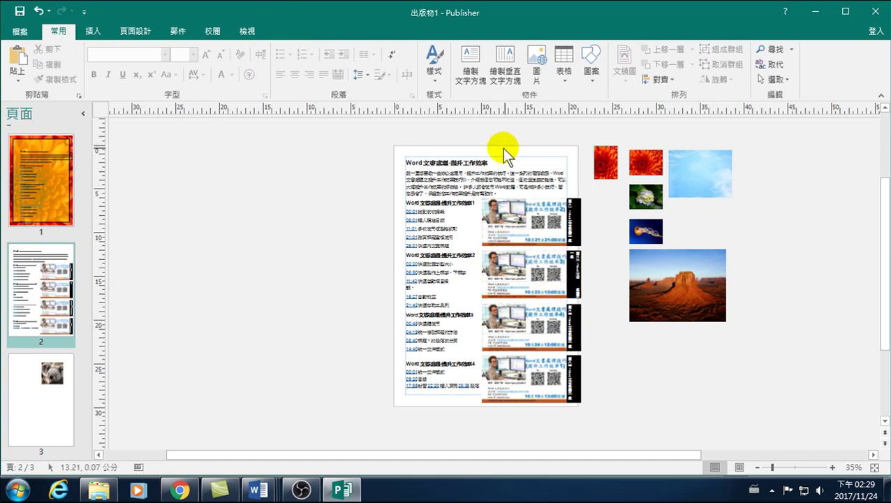
- Paste the placeholder onto page 2 and move it to the top right beside the heading
right_click(299, 159)
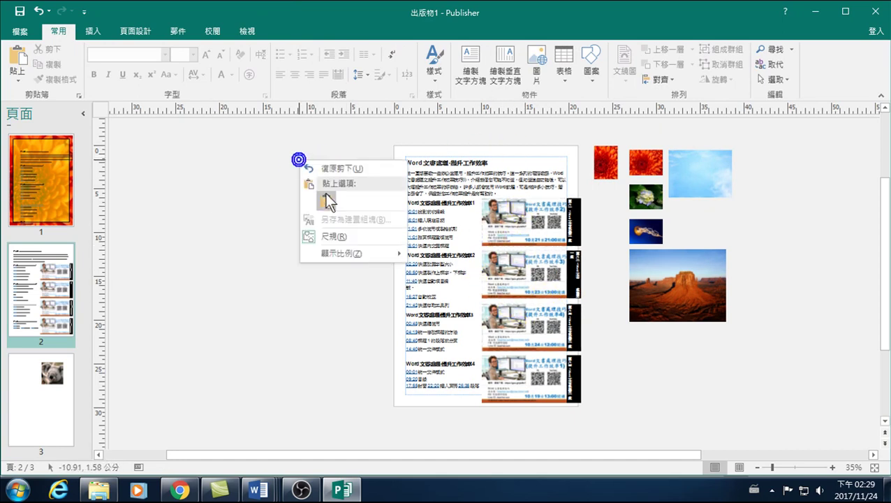
left_click(21, 65)
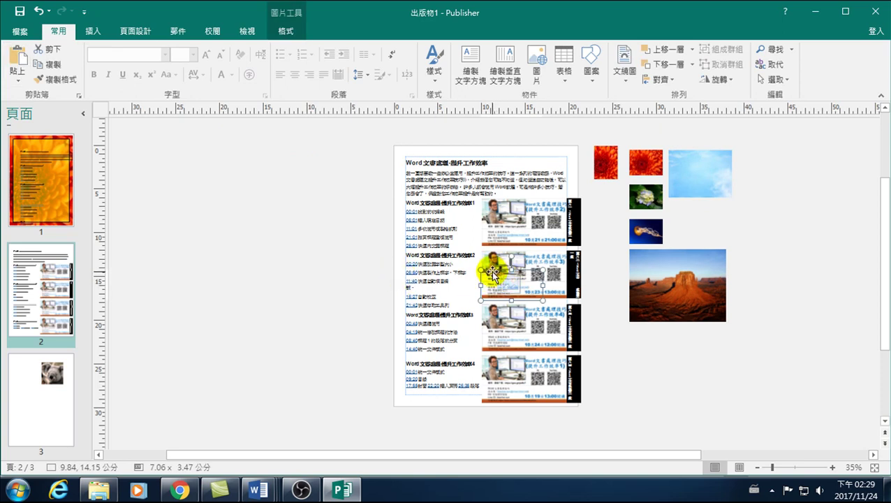
left_click_drag(504, 212, 518, 151)
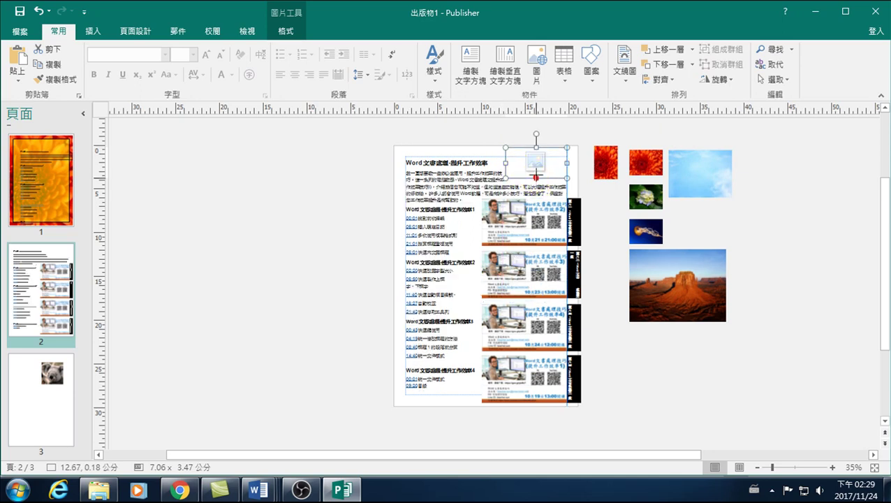
- Shrink the frame into a thin 7.06 × 1.20 cm banner and zoom in
mouse_move(535, 170)
left_mouse_down()
mouse_move(536, 149)
mouse_move(538, 170)
left_mouse_up()
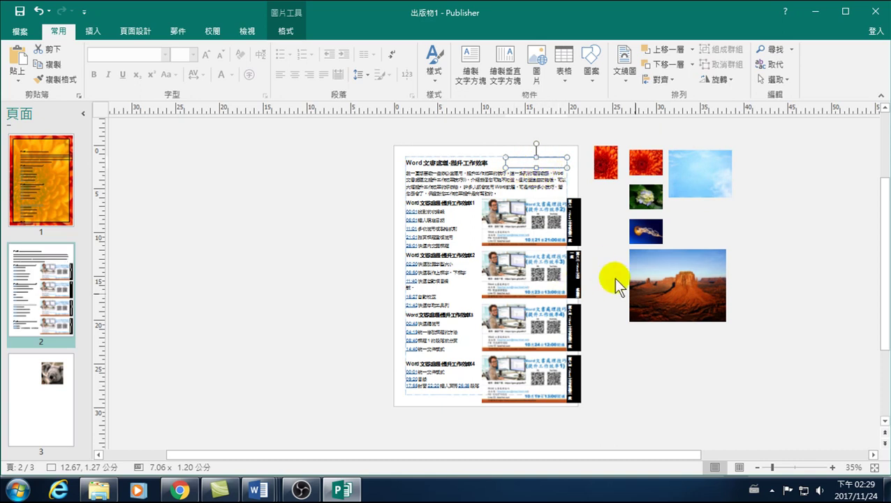
left_click(832, 468)
left_click(833, 467)
left_click(833, 467)
left_click(832, 468)
left_click(833, 468)
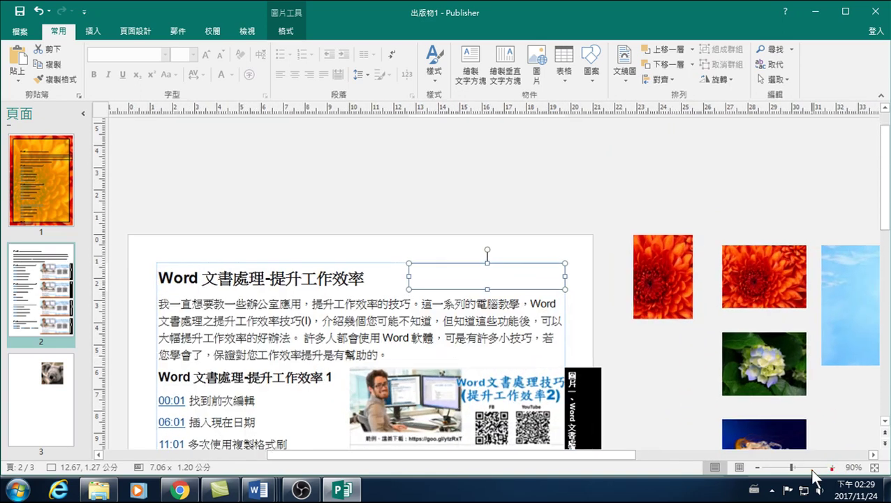
- Bring up the banner frame's picture sources, trying online image search before backing out
left_click(458, 278)
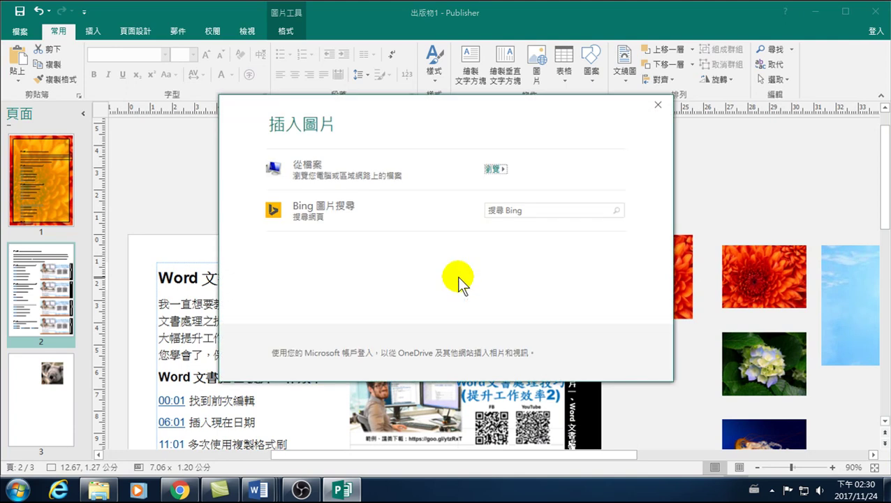
left_click(658, 104)
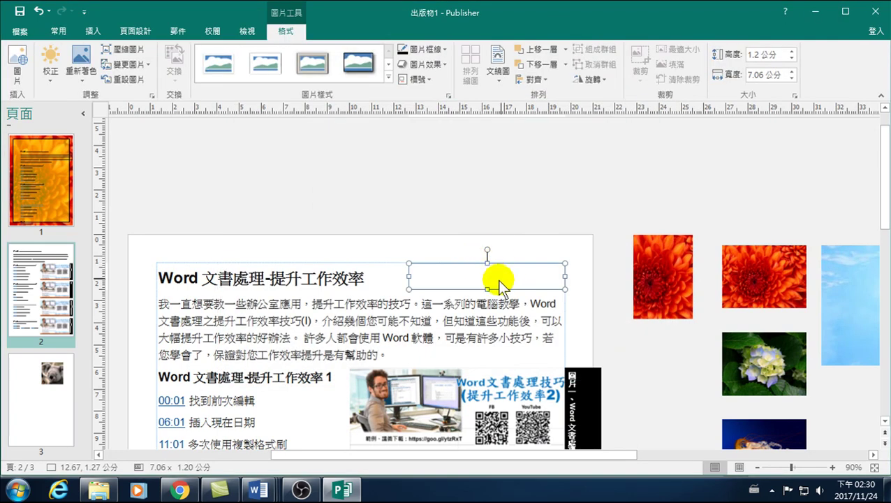
left_click(487, 275)
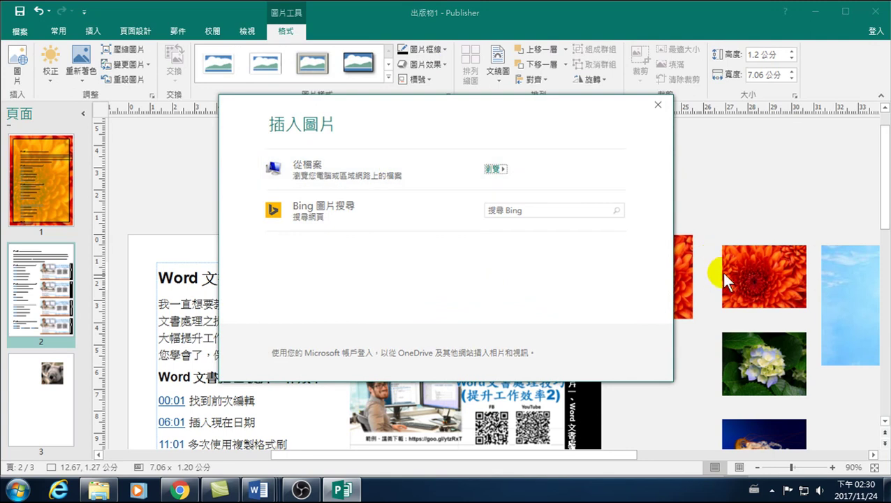
left_click(311, 214)
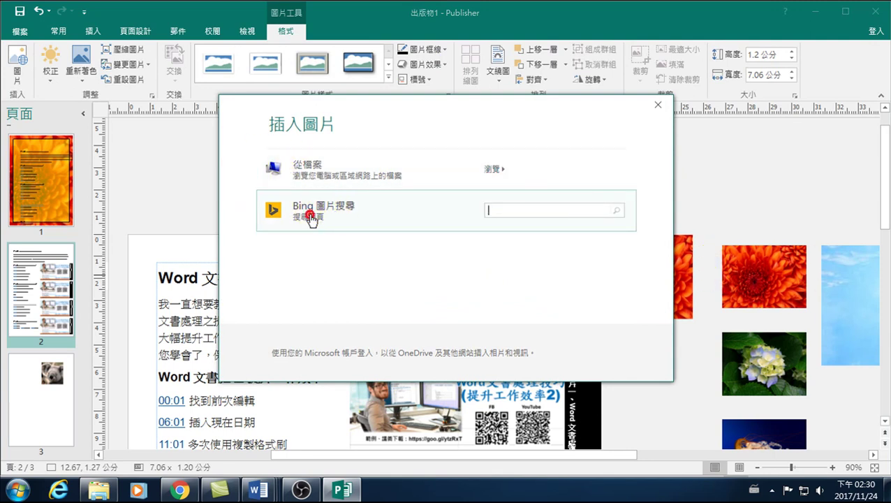
left_click(658, 105)
- Fill the banner frame with background-1606047_960_720 from the computer and adjust its crop
left_click(506, 288)
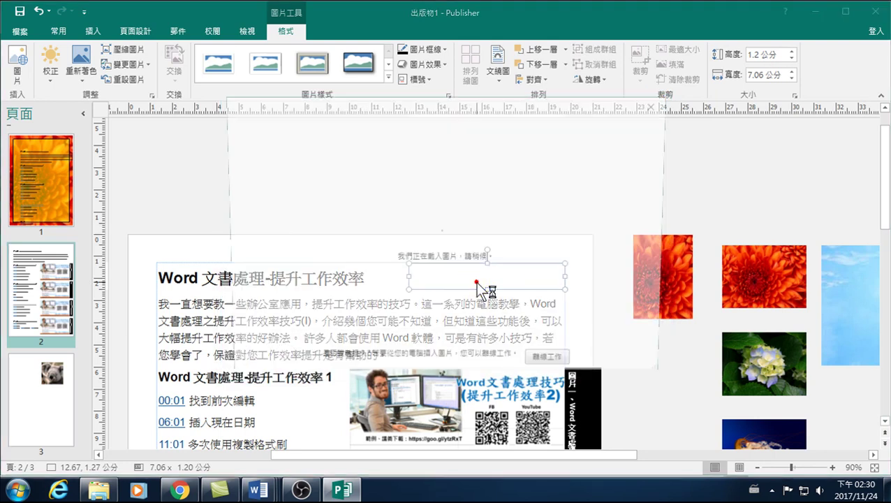
left_click(350, 173)
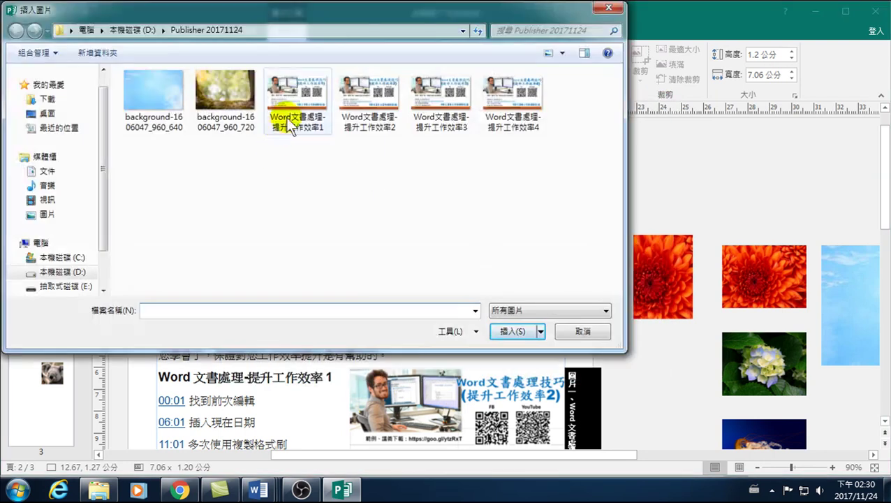
left_click(212, 87)
left_click(513, 332)
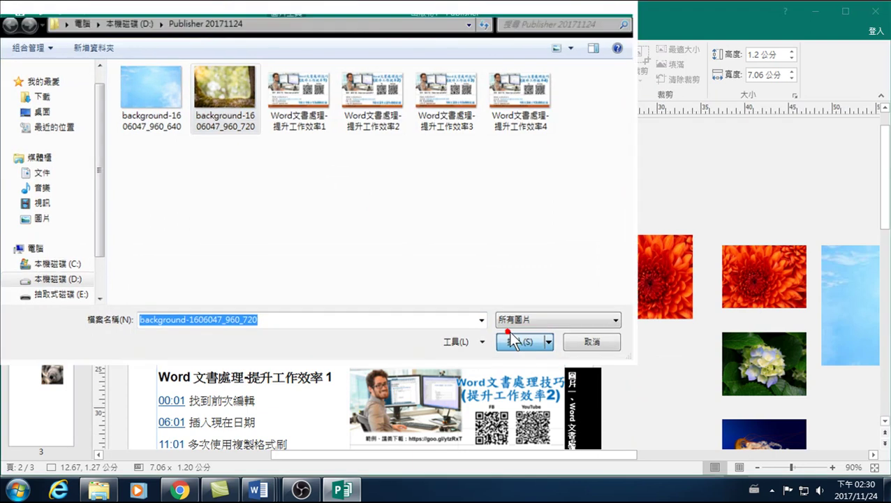
left_click(550, 162)
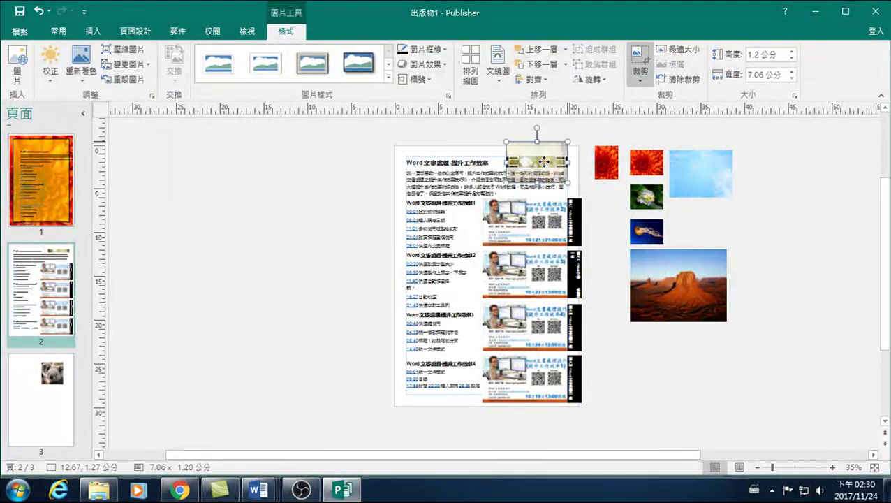
right_click(700, 171)
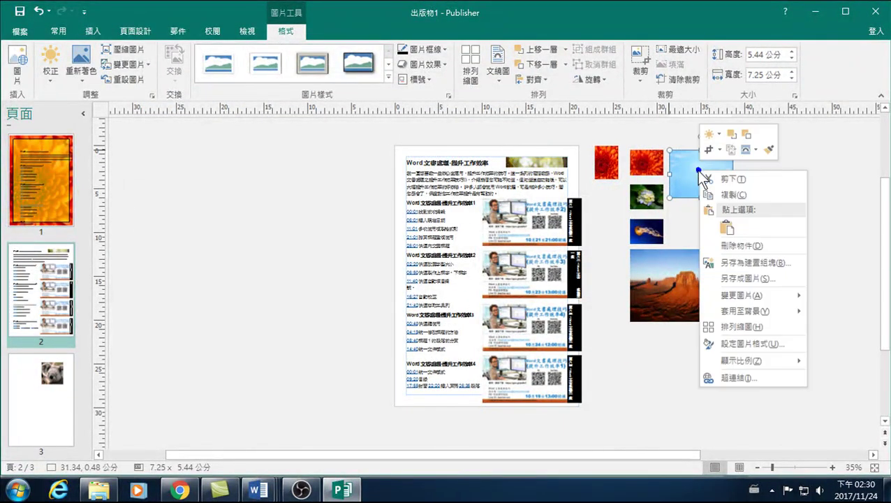
left_click(538, 160)
- Select and deselect the banner and sky pictures on page 2, then bring up the Insert tab
left_click(535, 161)
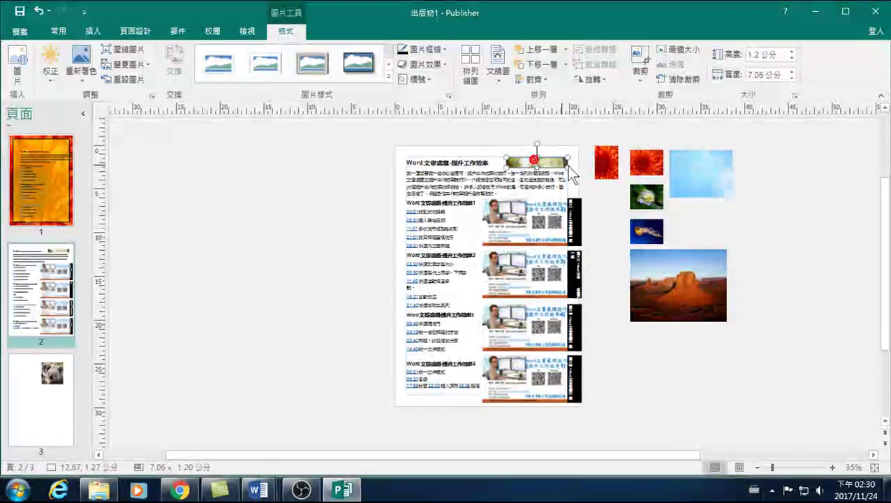
left_click(696, 171, "shift")
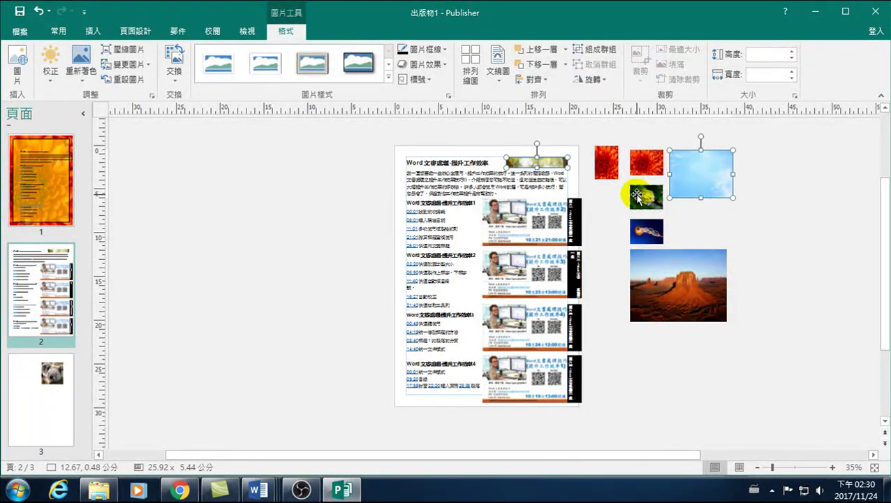
left_click(339, 243)
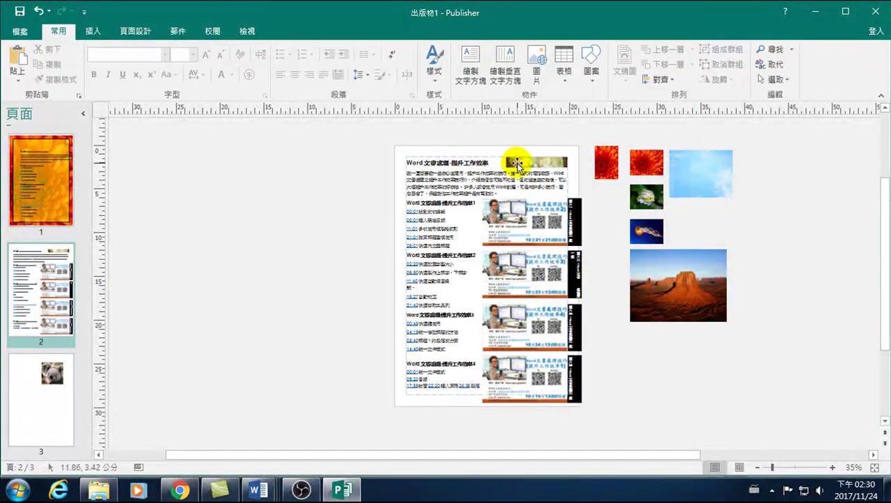
left_click(538, 158)
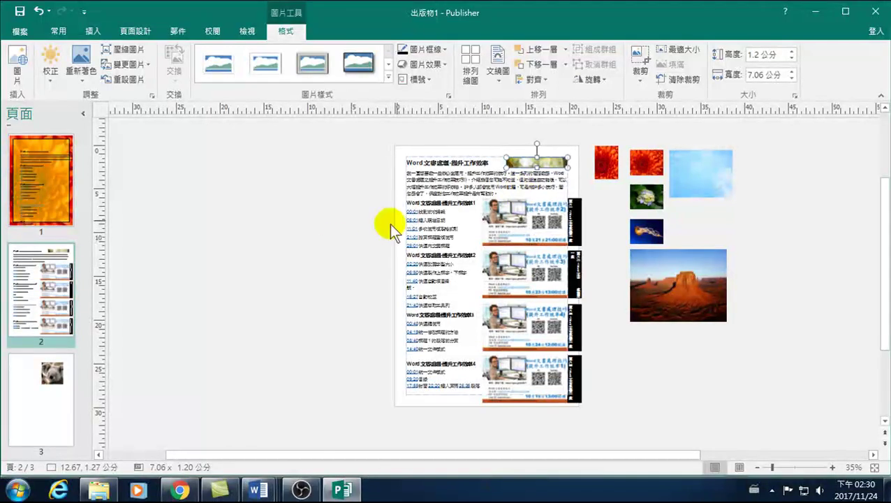
left_click(335, 242)
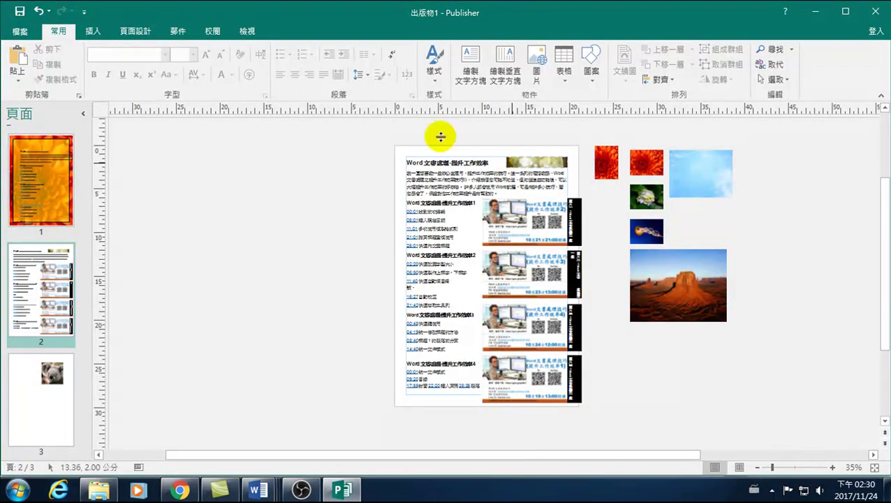
left_click(98, 29)
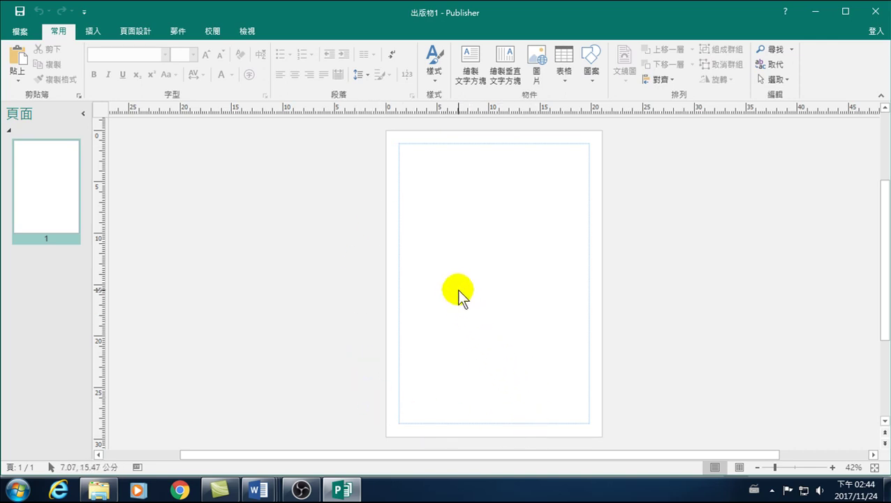
left_click(95, 31)
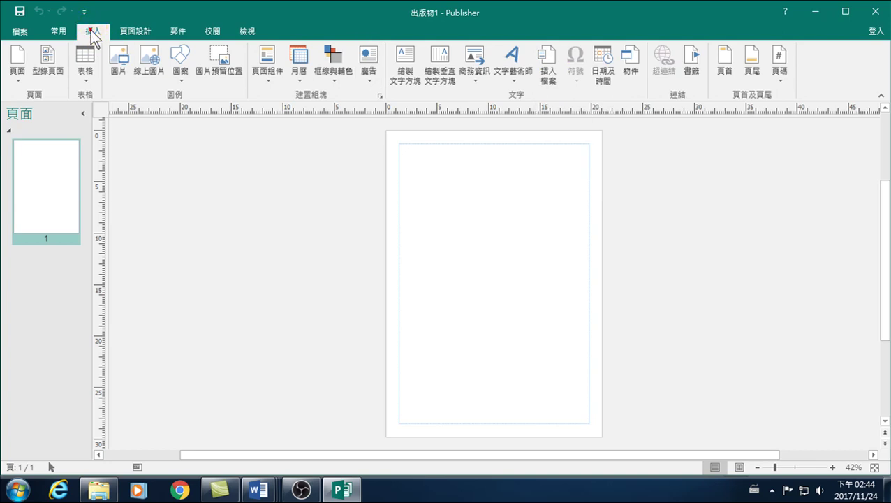
left_click(548, 67)
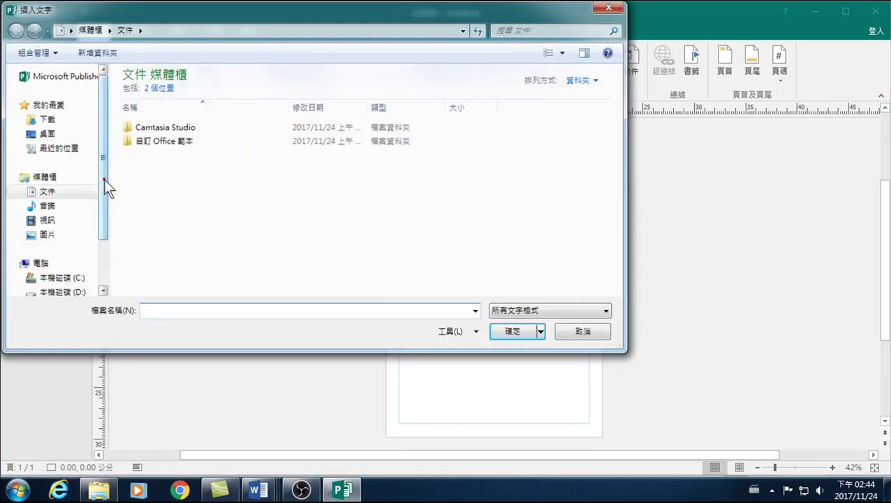
left_click_drag(104, 179, 104, 223)
left_click(70, 228)
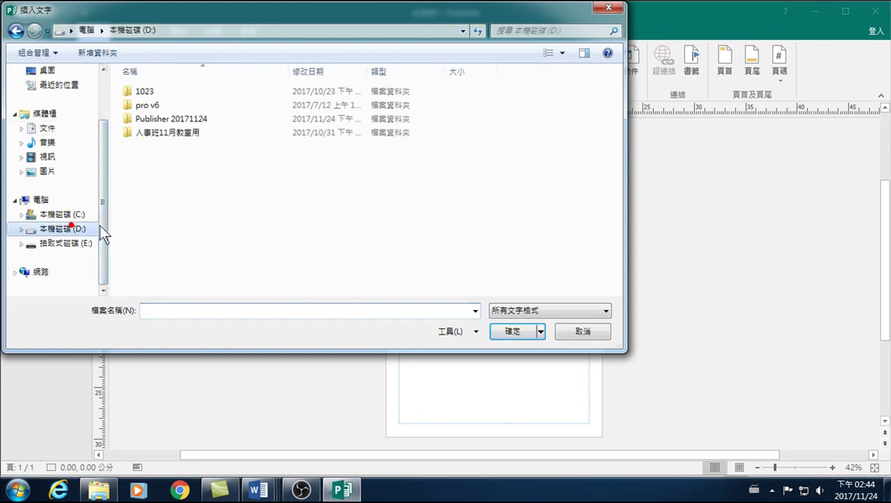
double_click(148, 119)
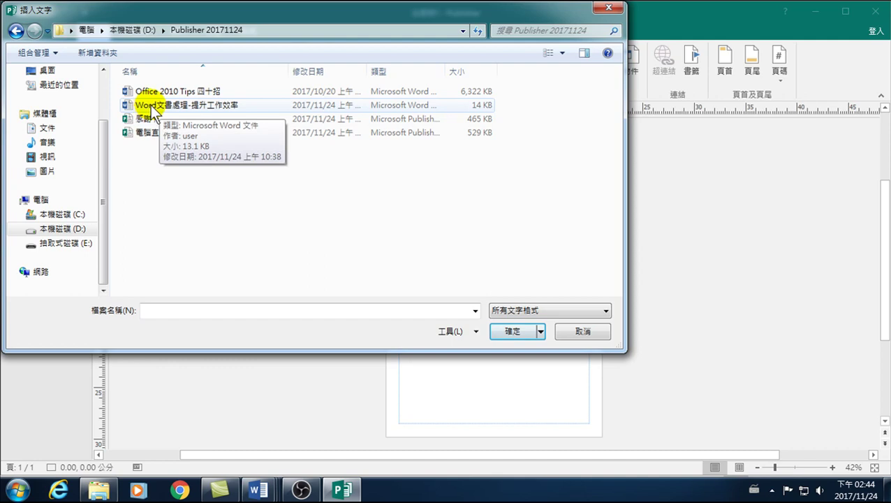
left_click(151, 105)
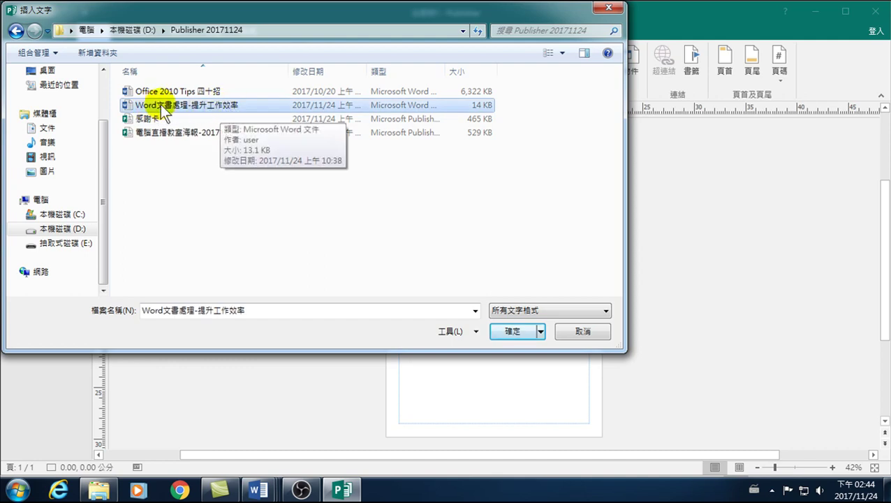
left_click(509, 331)
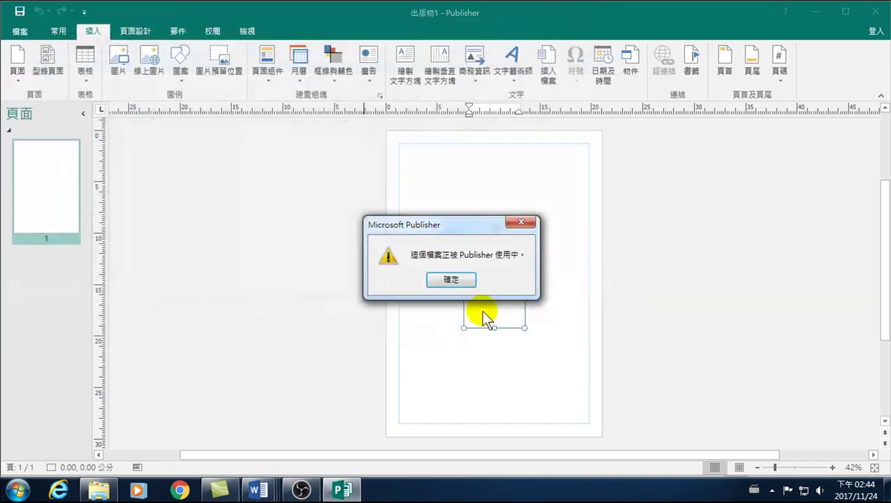
left_click(453, 278)
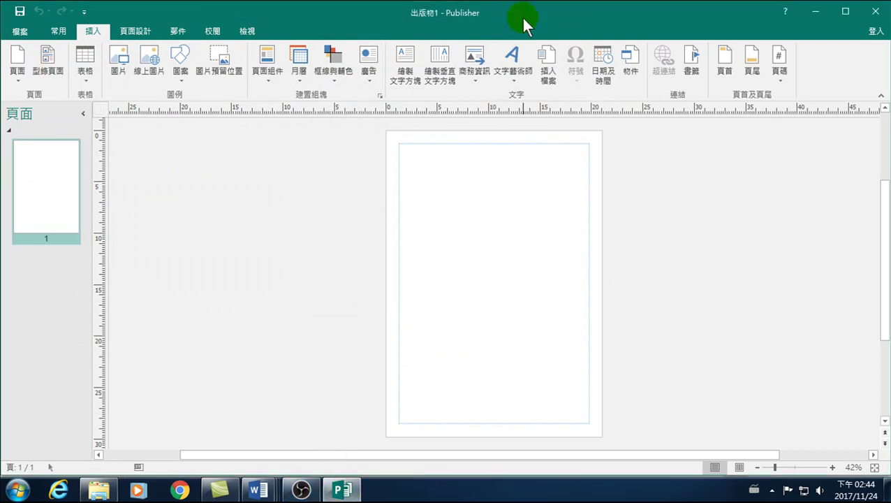
- Import Office 2010 Tips 四十招 with Insert File so it flows across 41 pages
left_click(548, 61)
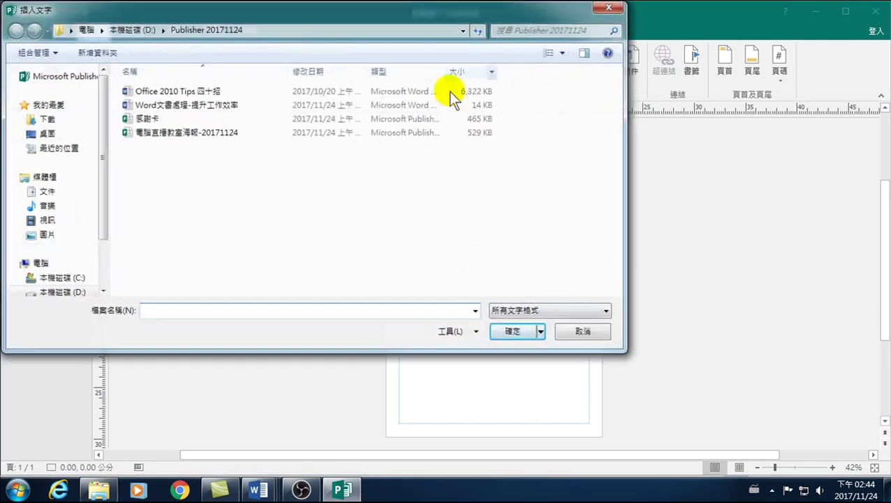
left_click(167, 92)
left_click(509, 333)
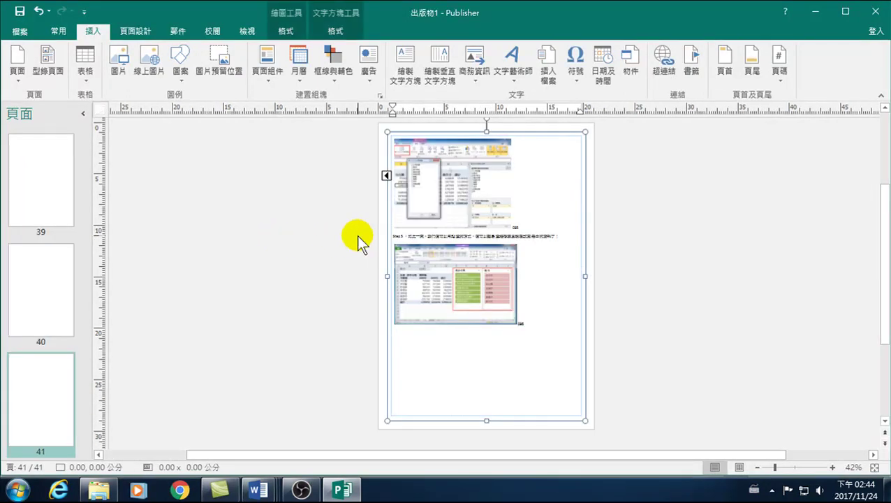
- Open Office 2010 Tips 四十招 in Word from a maximized Explorer window of Publisher 20171124
left_click(99, 489)
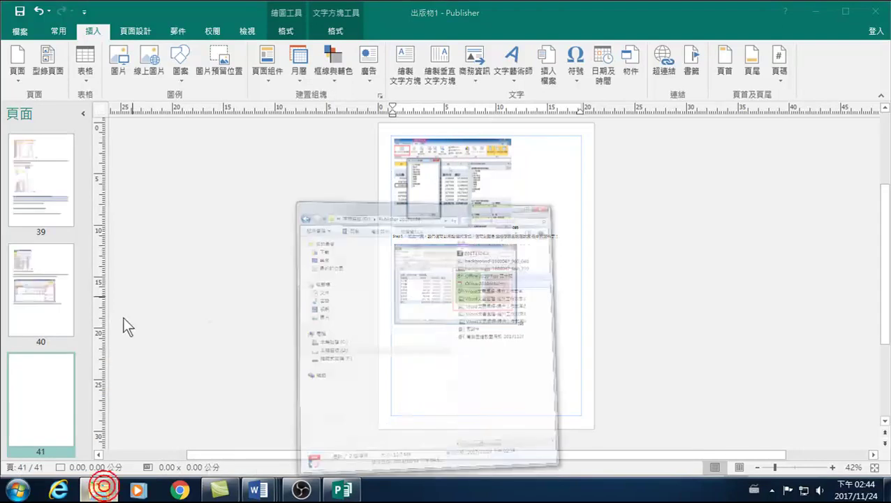
left_click(850, 9)
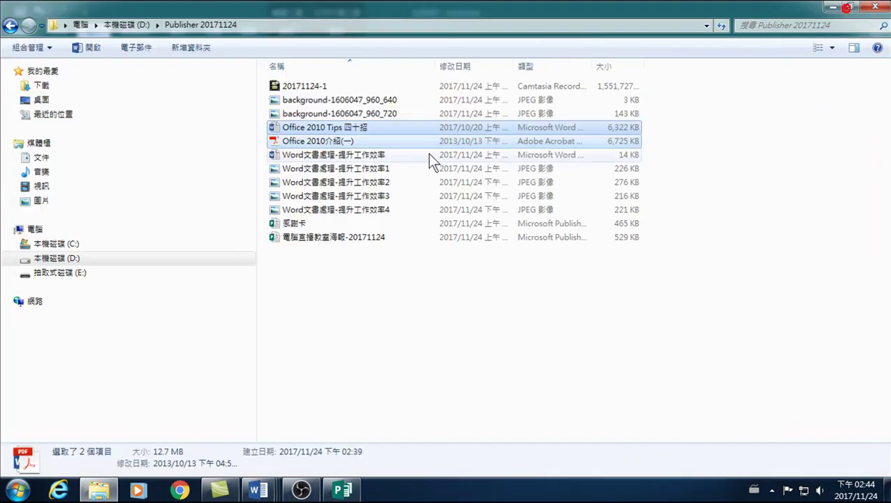
left_click(305, 127)
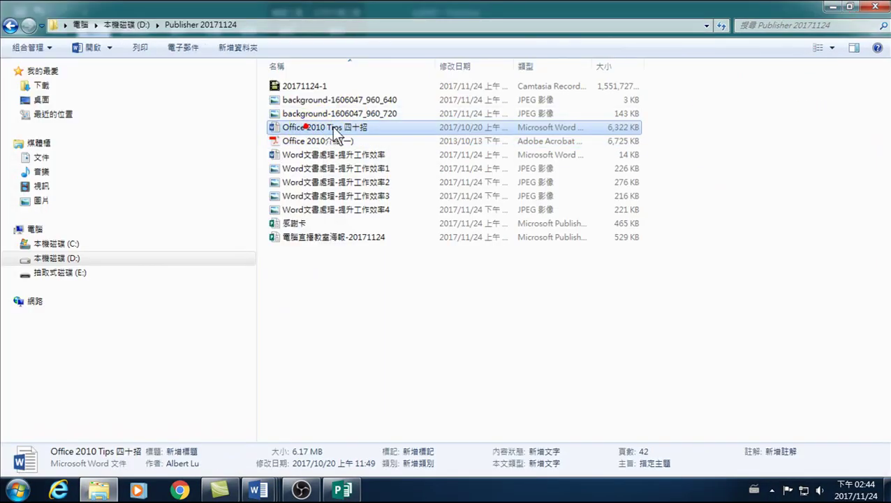
double_click(291, 126)
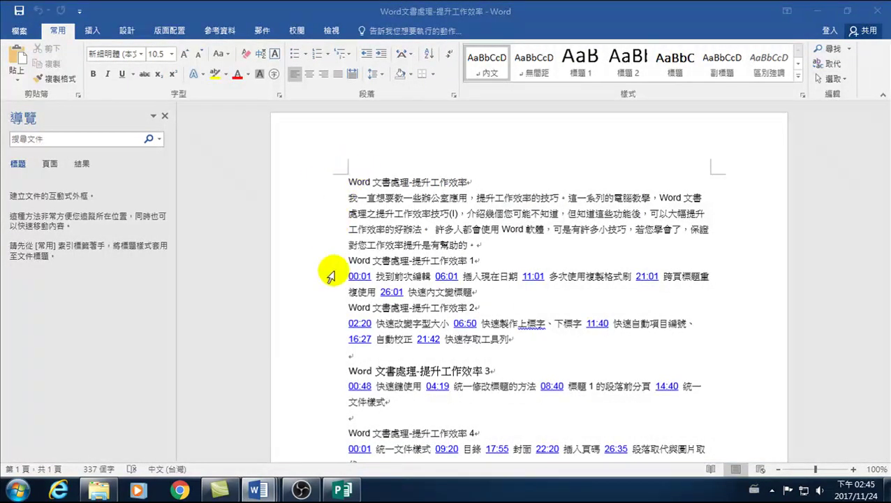
mouse_move(258, 490)
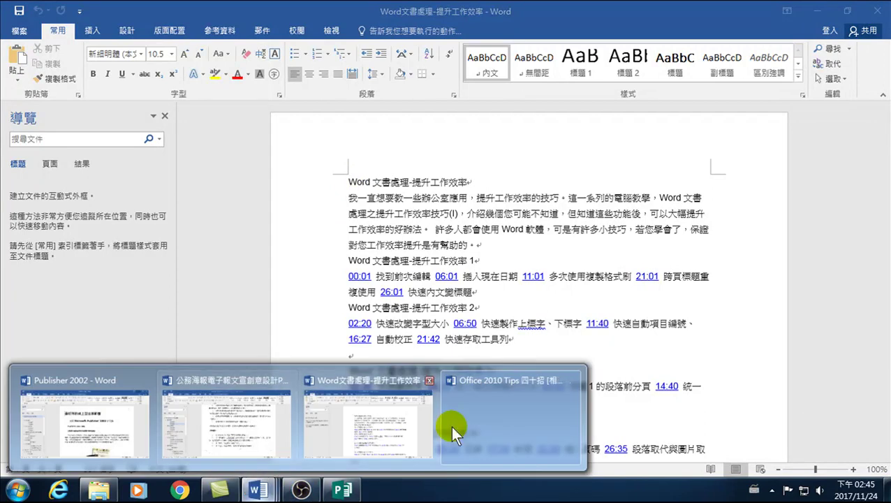
- Switch Word to the Office 2010 Tips 四十招 document
left_click(451, 425)
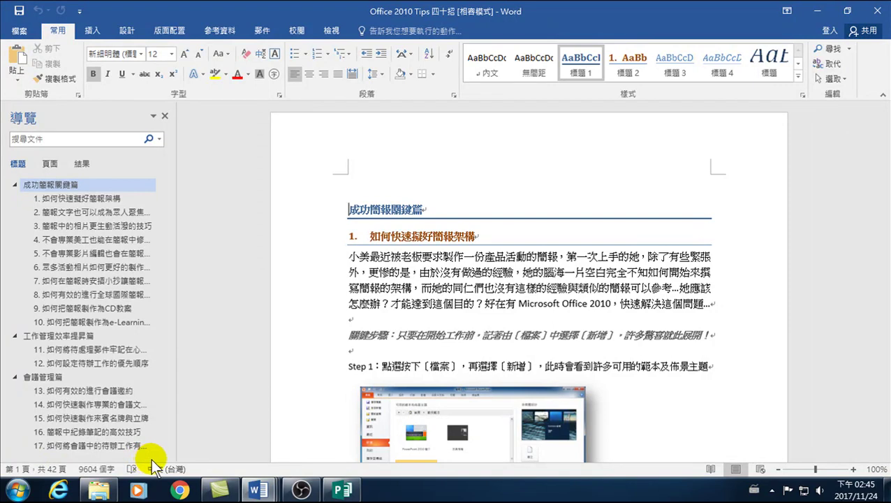
- Stretch page 1's small text box to the margin guides, about 18.46 × 27.03 cm
left_click(343, 490)
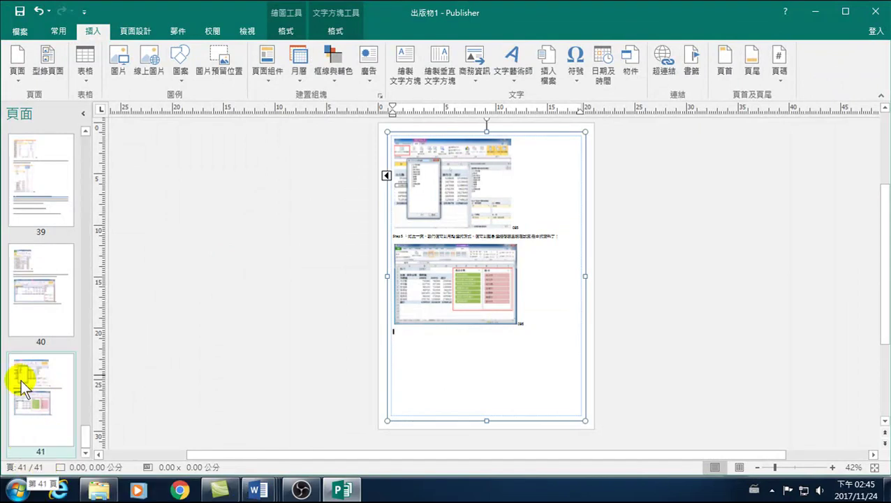
scroll(32, 329, "up", 3)
left_click_drag(84, 422, 86, 155)
left_click(47, 186)
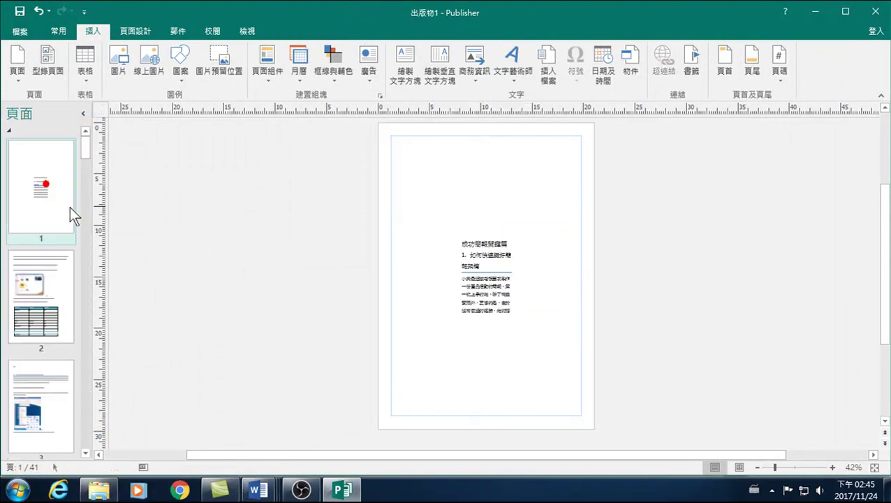
left_click(462, 252)
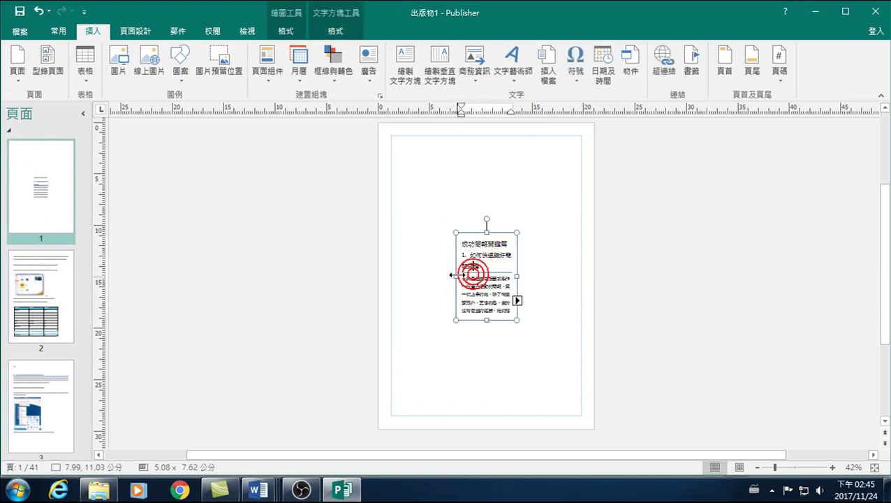
left_click_drag(455, 233, 389, 137)
left_click_drag(518, 319, 585, 419)
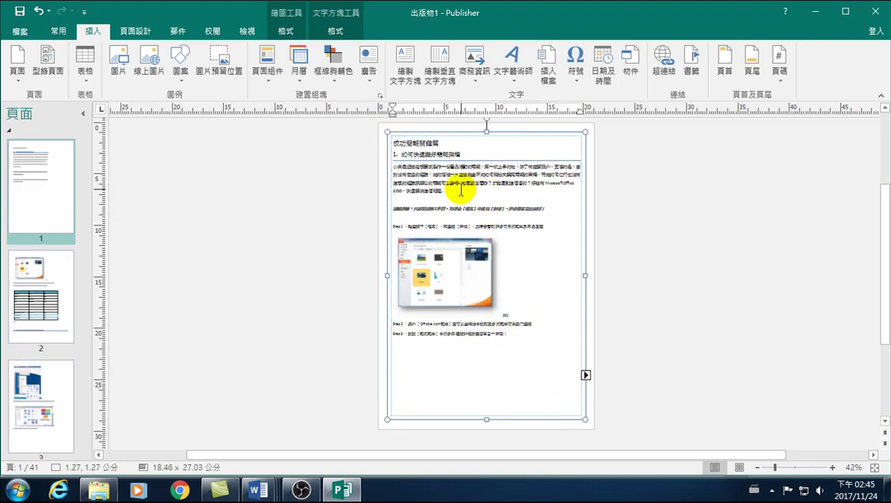
- Browse the page thumbnails to page 3 to check the reflowed content
left_click(33, 171)
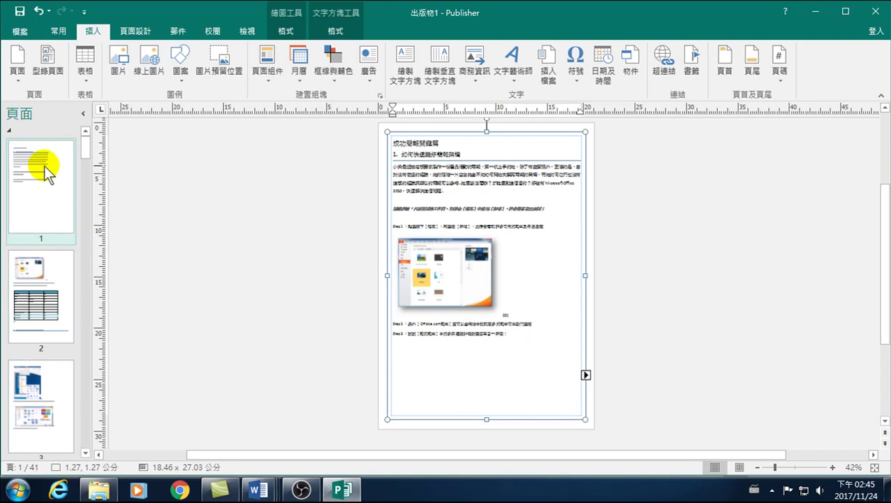
left_click_drag(43, 168, 43, 282)
left_click(41, 366)
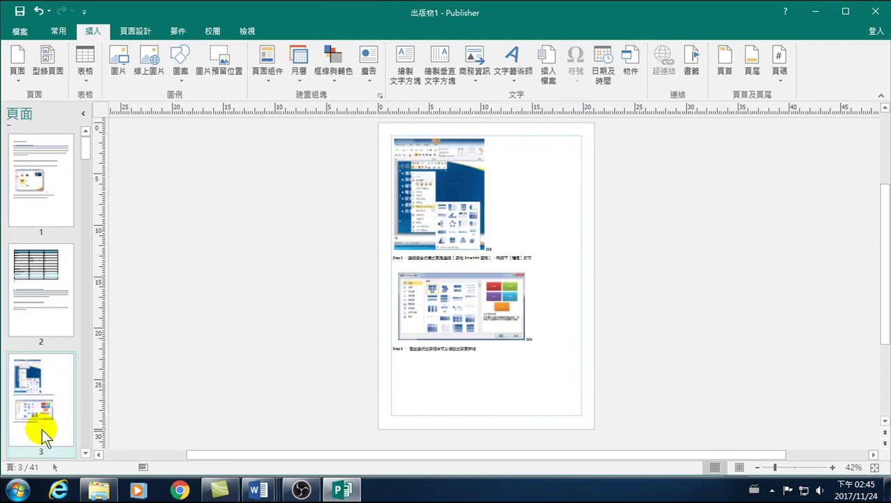
scroll(40, 413, "down", 2)
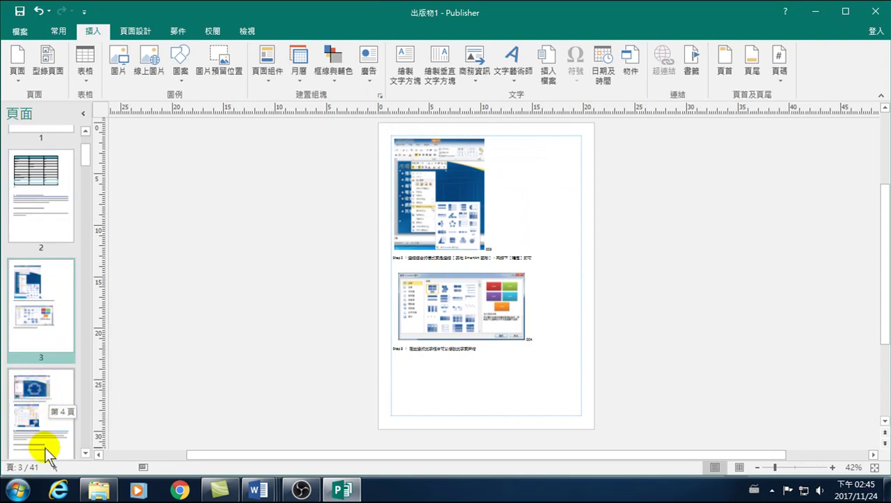
mouse_move(258, 490)
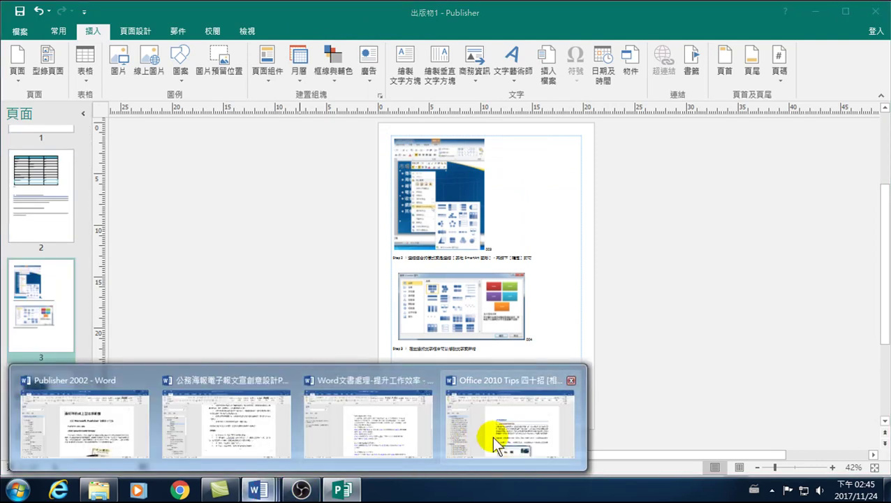
- Scroll through the Word document's table and section 2, then compare with Publisher's page 2
left_click(473, 439)
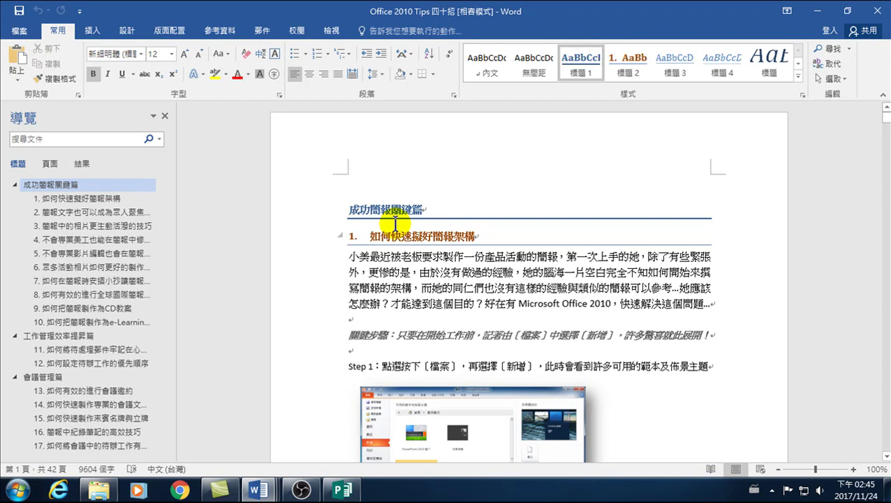
scroll(454, 175, "down", 5)
scroll(461, 280, "down", 7)
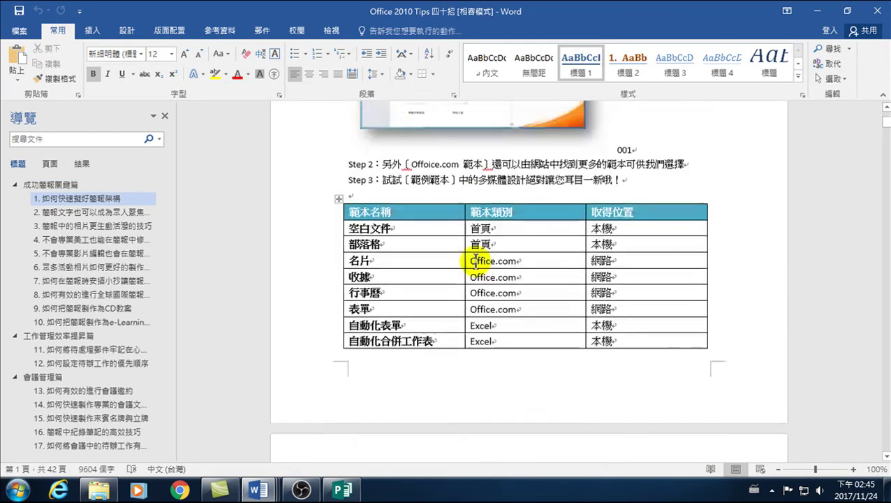
scroll(470, 294, "down", 3)
scroll(462, 283, "down", 2)
scroll(404, 273, "down", 3)
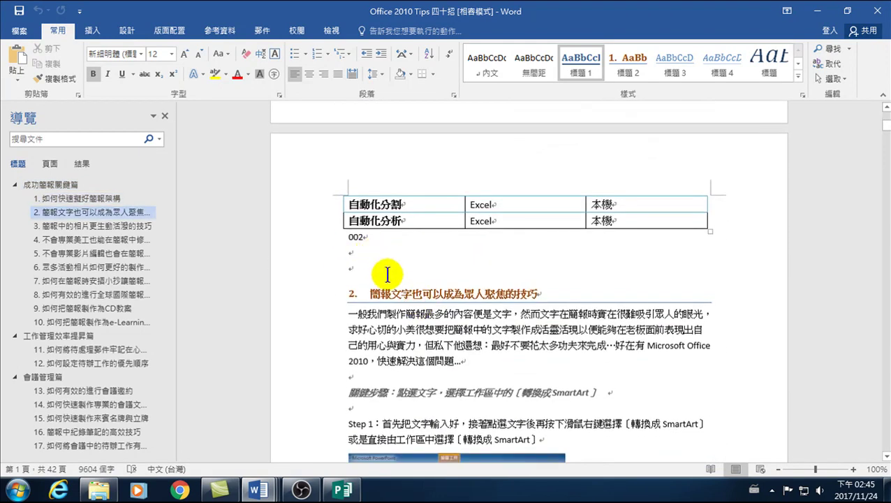
scroll(412, 283, "down", 3)
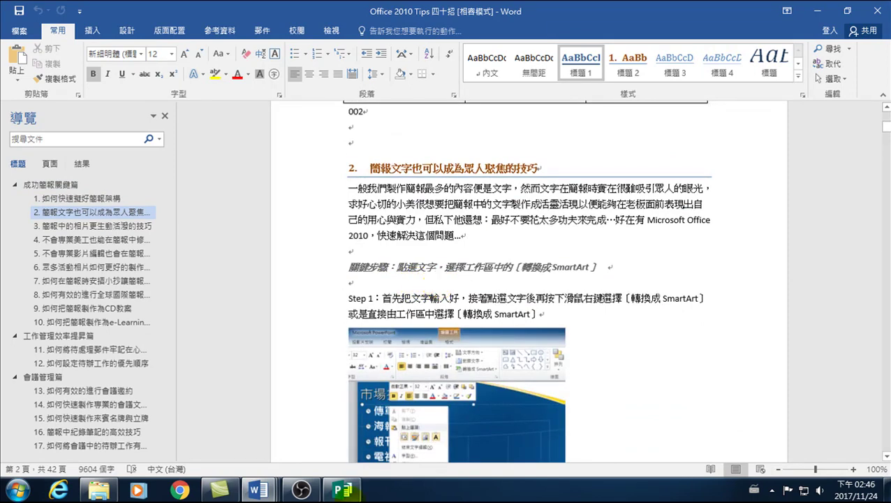
left_click(343, 489)
left_click(33, 204)
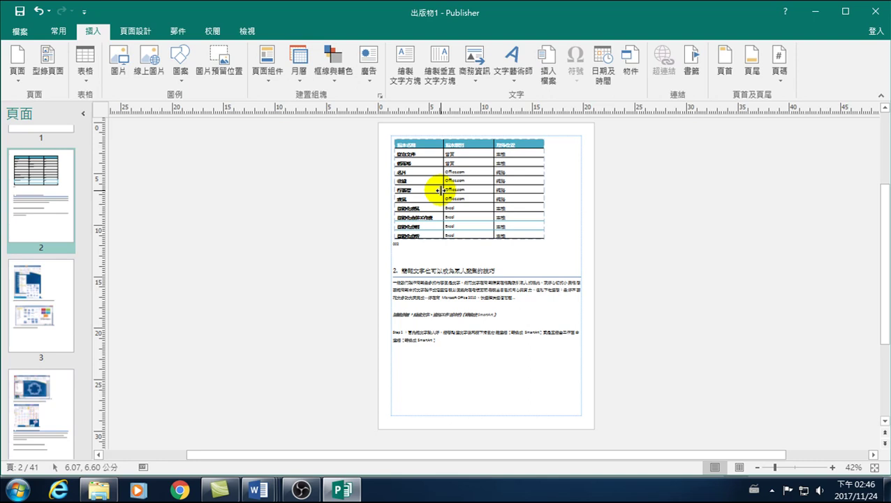
- Go to page 1 with the section 1 heading, briefly minimizing and restoring Publisher
left_click(87, 29)
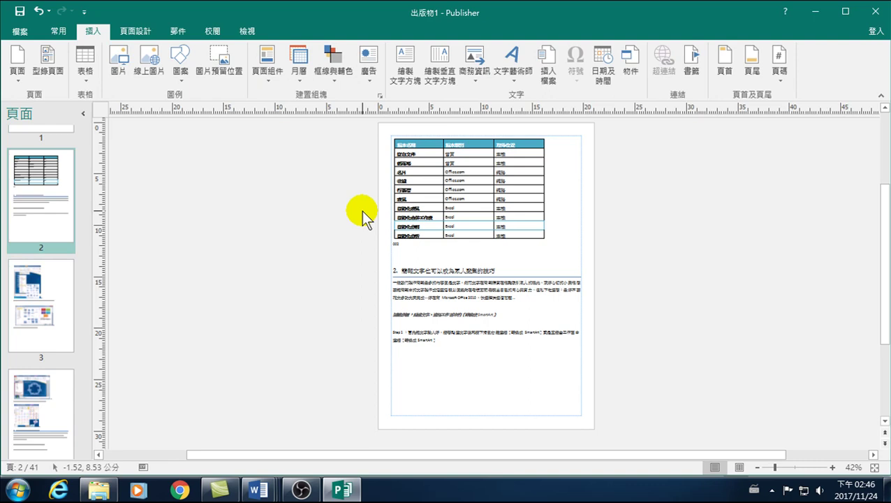
mouse_move(42, 241)
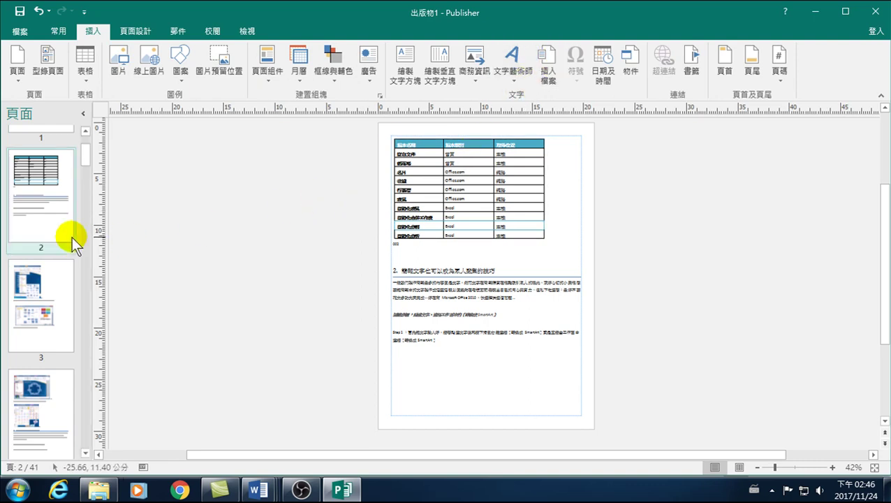
scroll(88, 159, "up", 3)
left_click(49, 174)
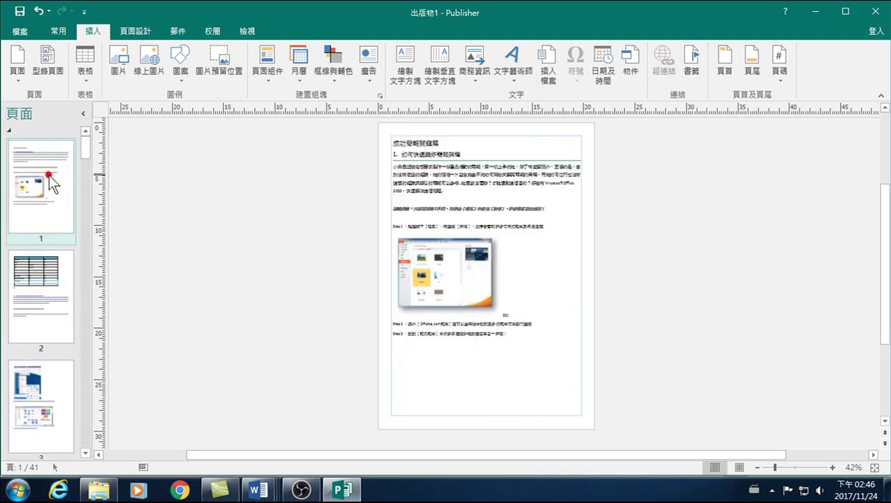
left_click(348, 492)
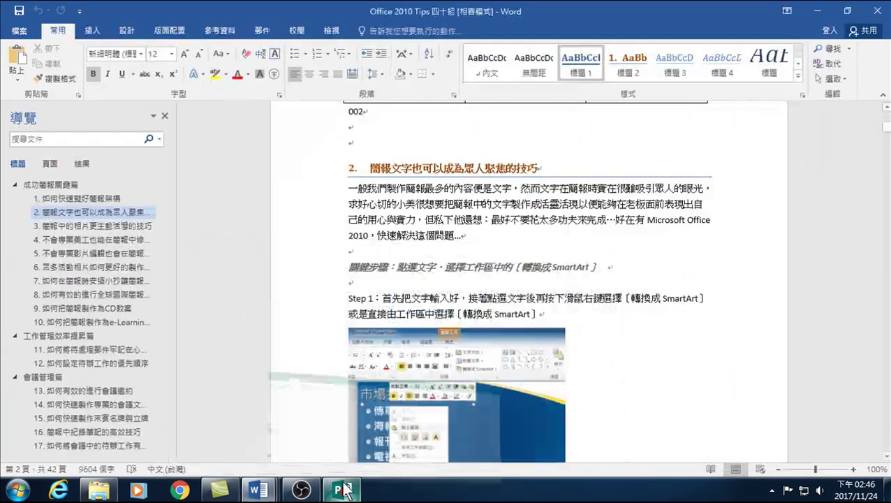
left_click(349, 492)
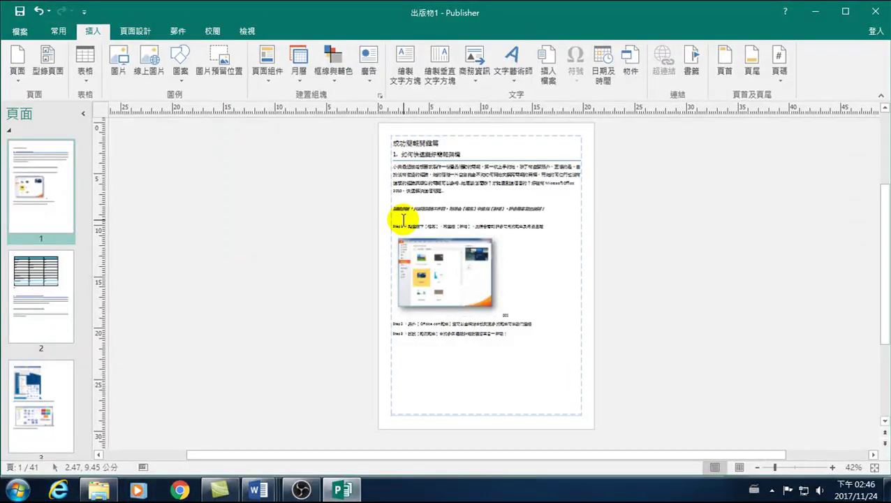